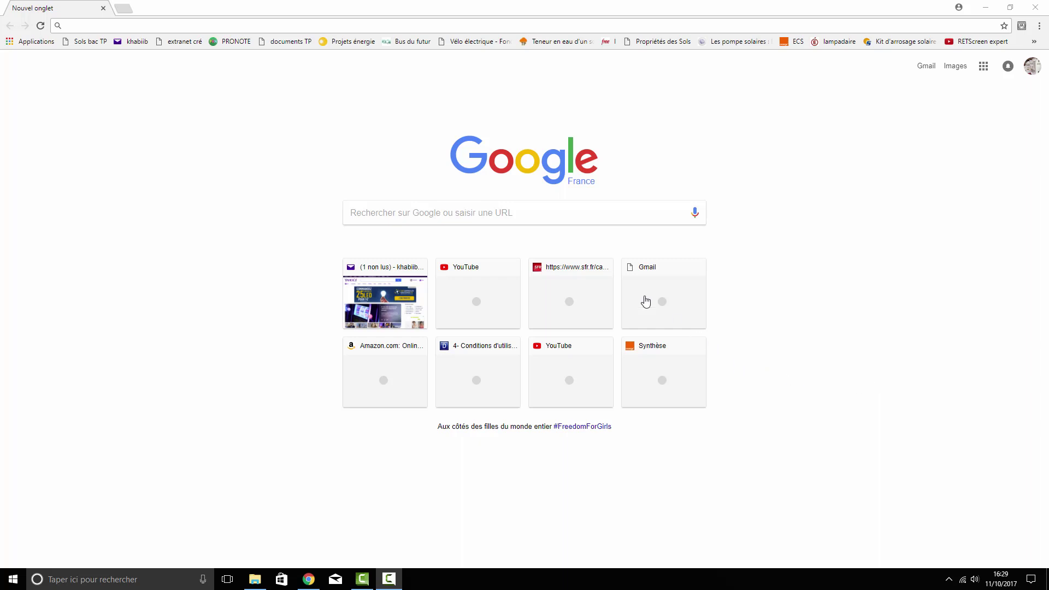
Search Google for 'autodesk account' using the autocompleted suggestion
click(505, 212)
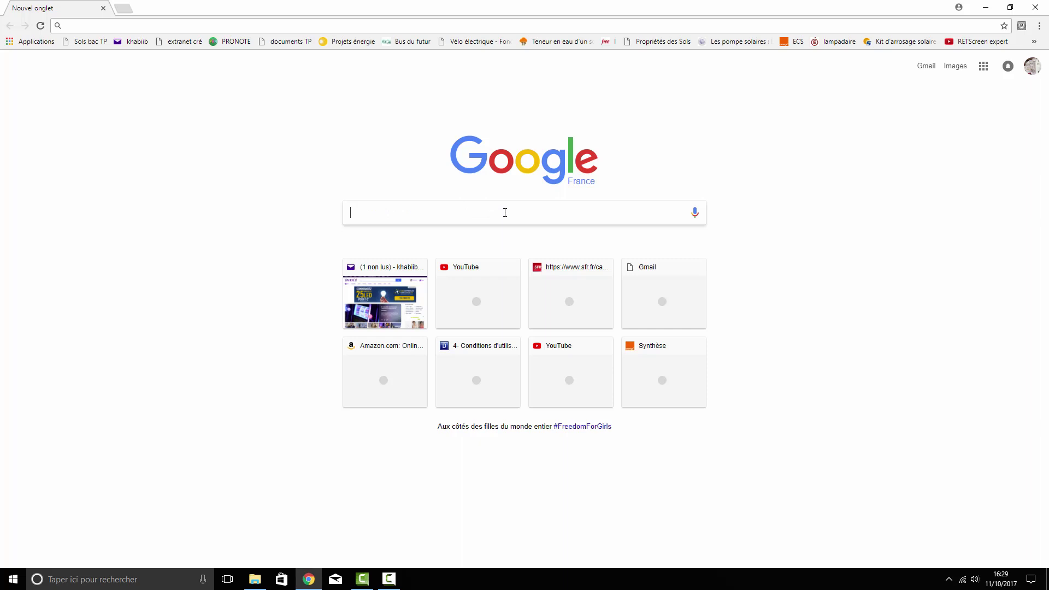
text(autod)
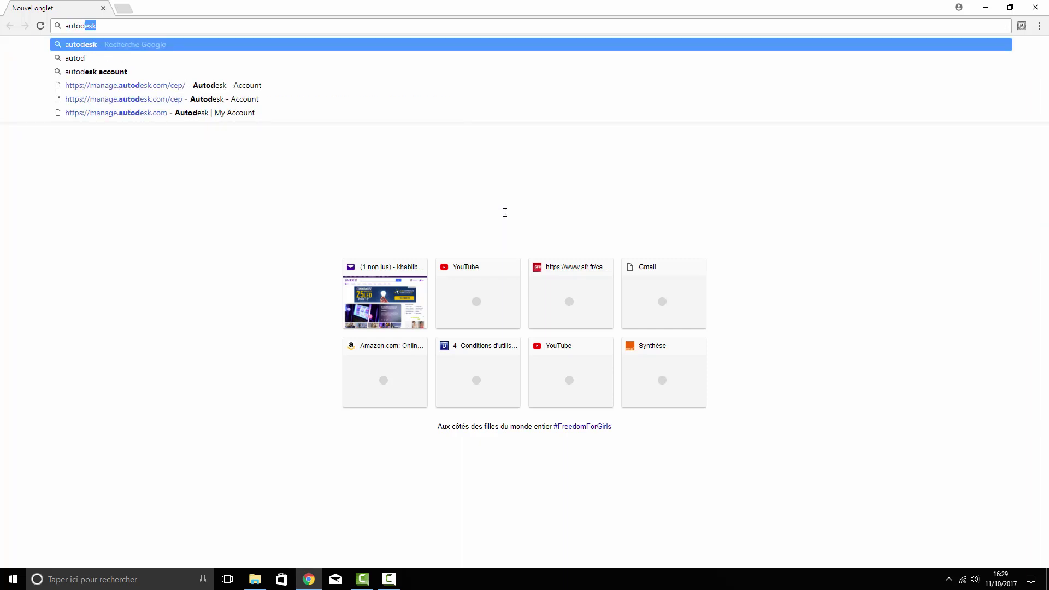
text(esk a)
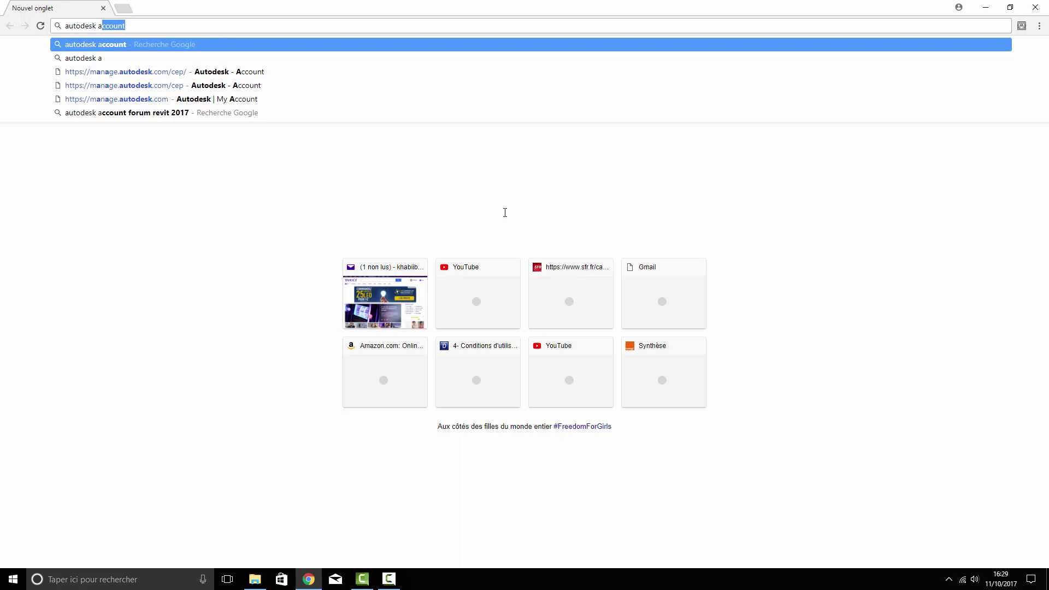
key(Return)
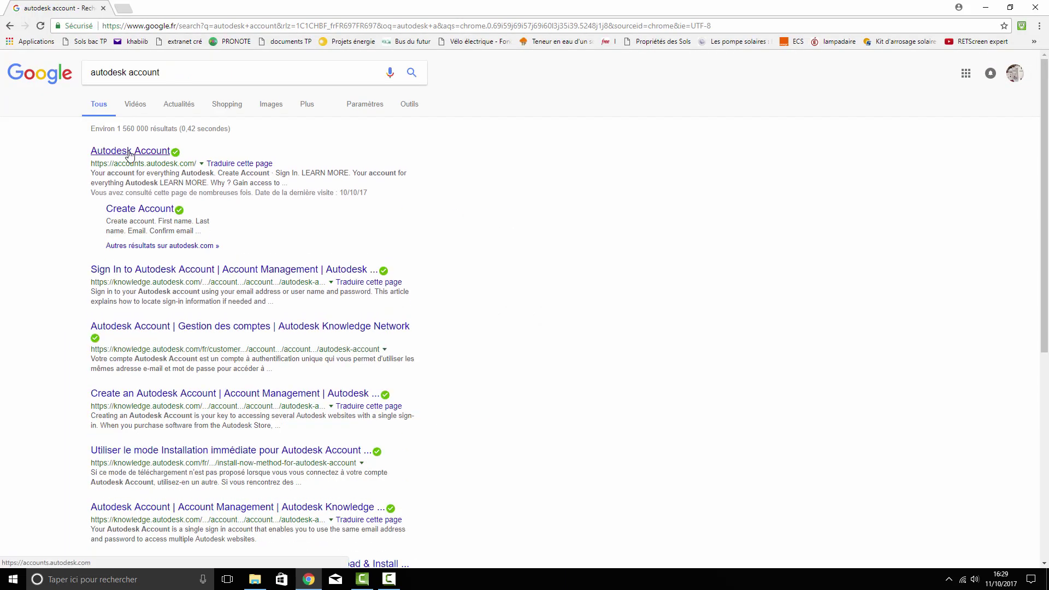
Sign in to Autodesk Account with the saved e-mail and the account password, then translate the page into French
click(131, 157)
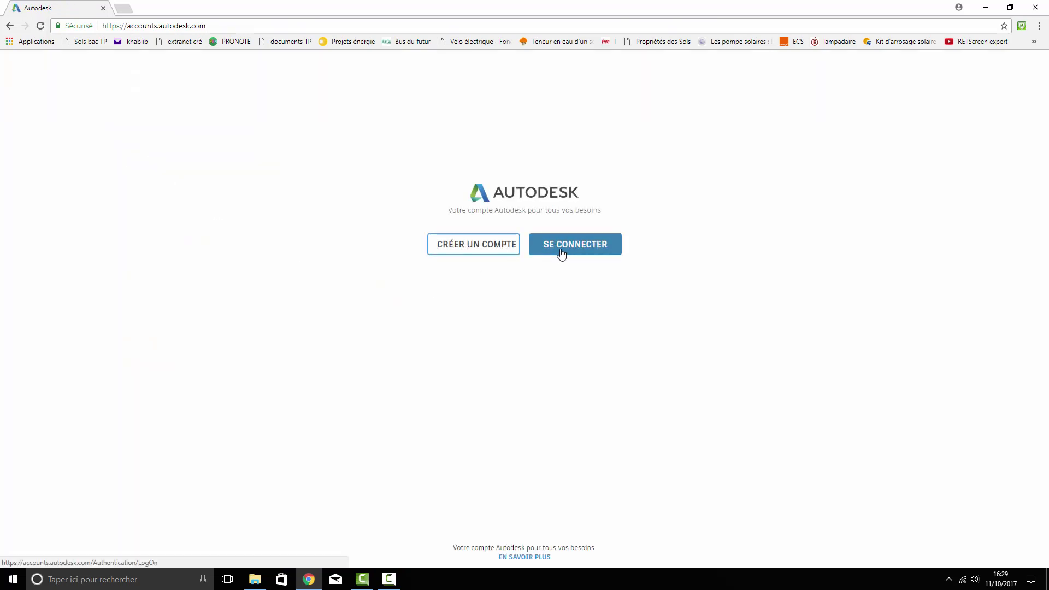
click(562, 254)
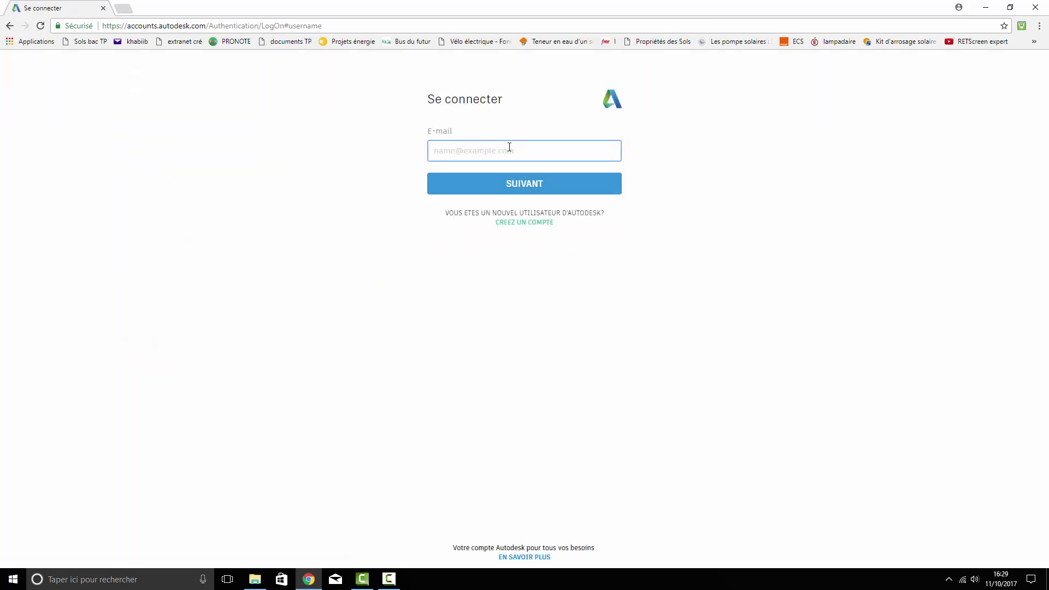
click(486, 147)
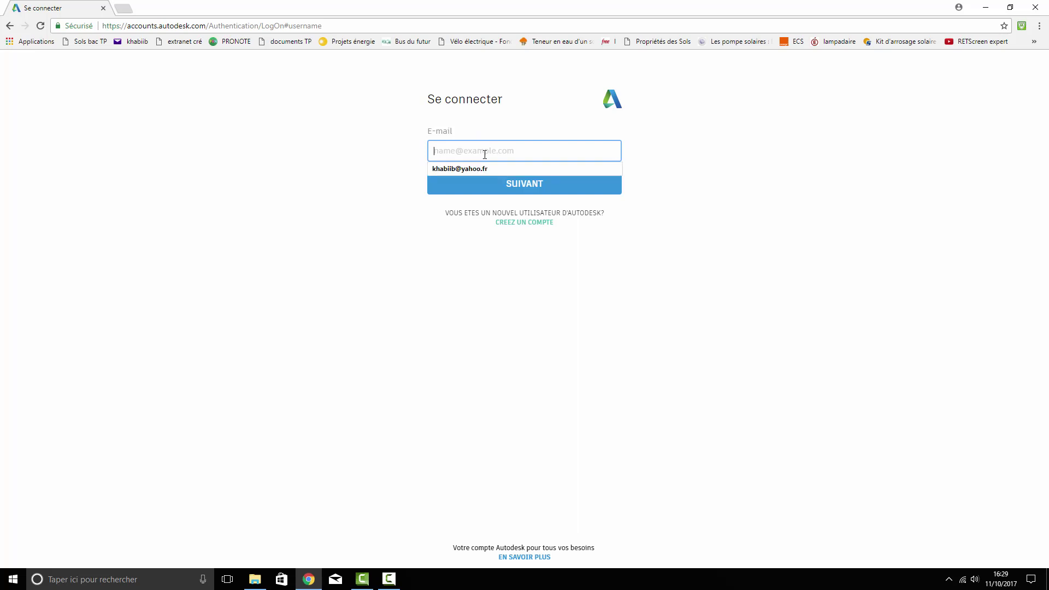
click(480, 167)
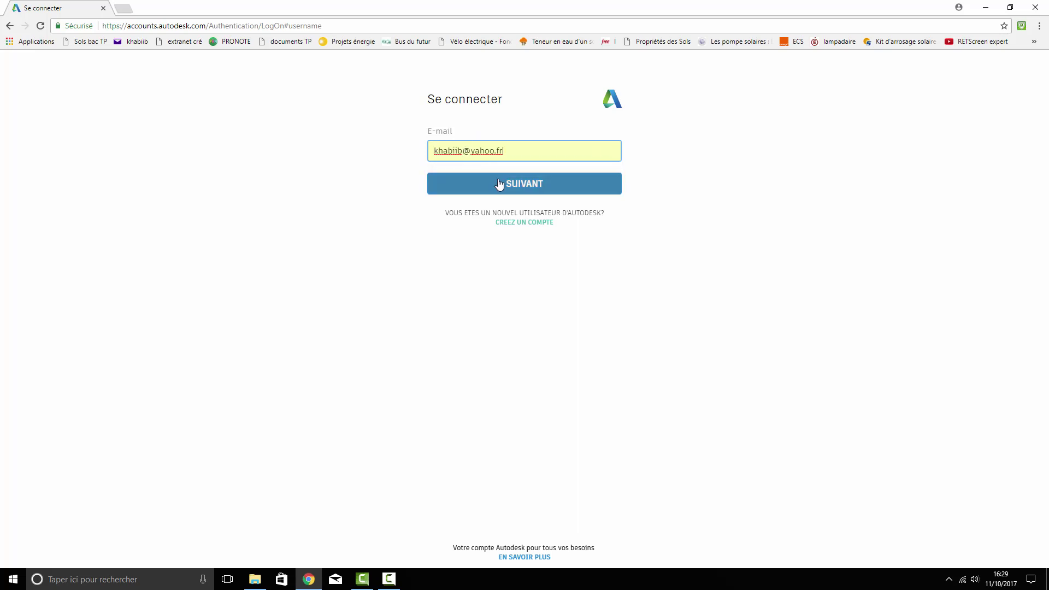
click(466, 180)
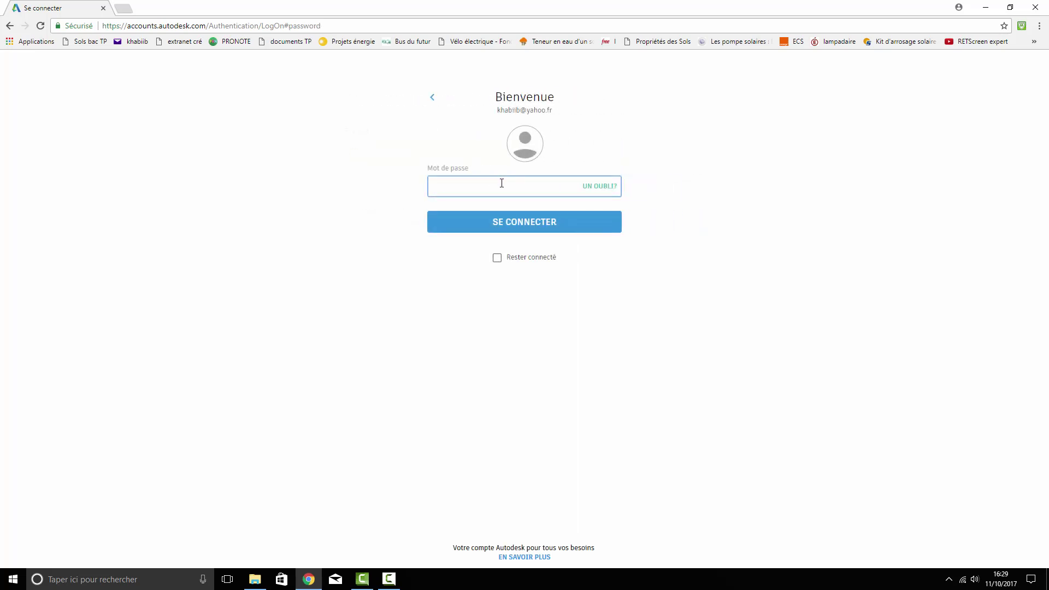
text(a)
click(533, 225)
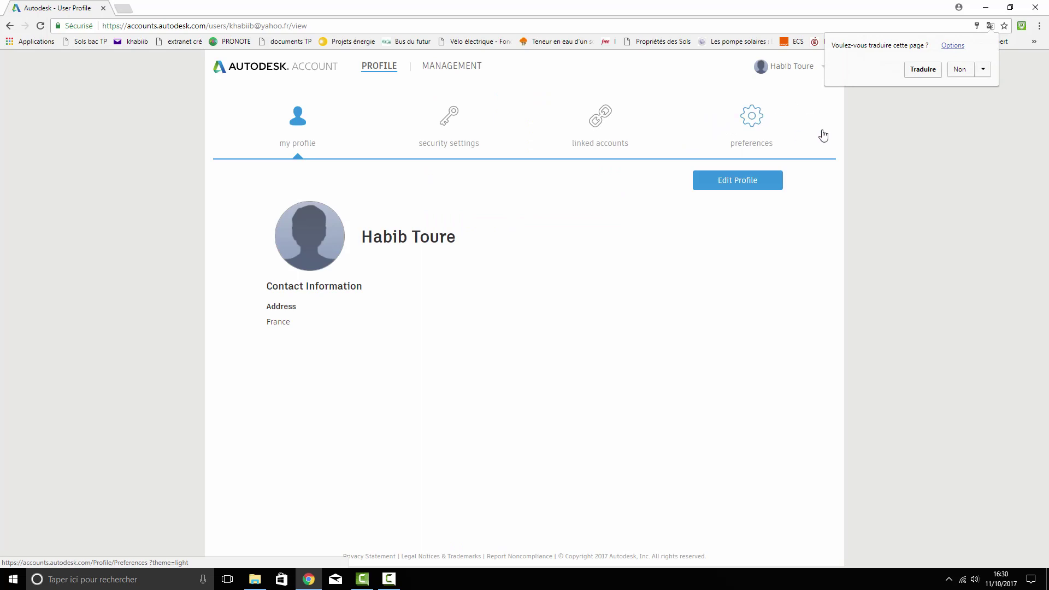
click(912, 73)
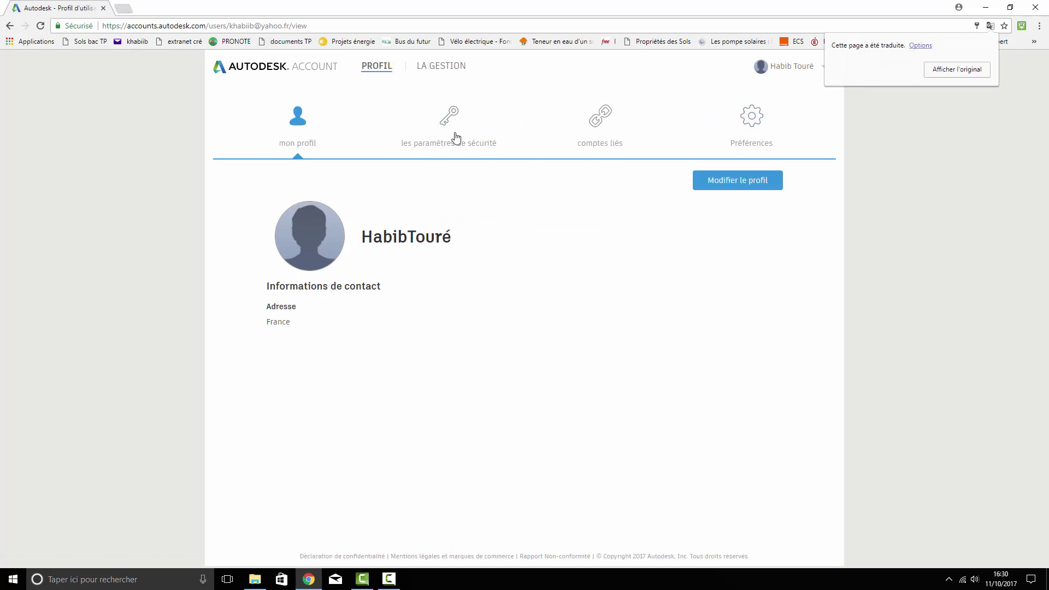
Open the management page of All Products & Services and scroll down to Revit
click(446, 68)
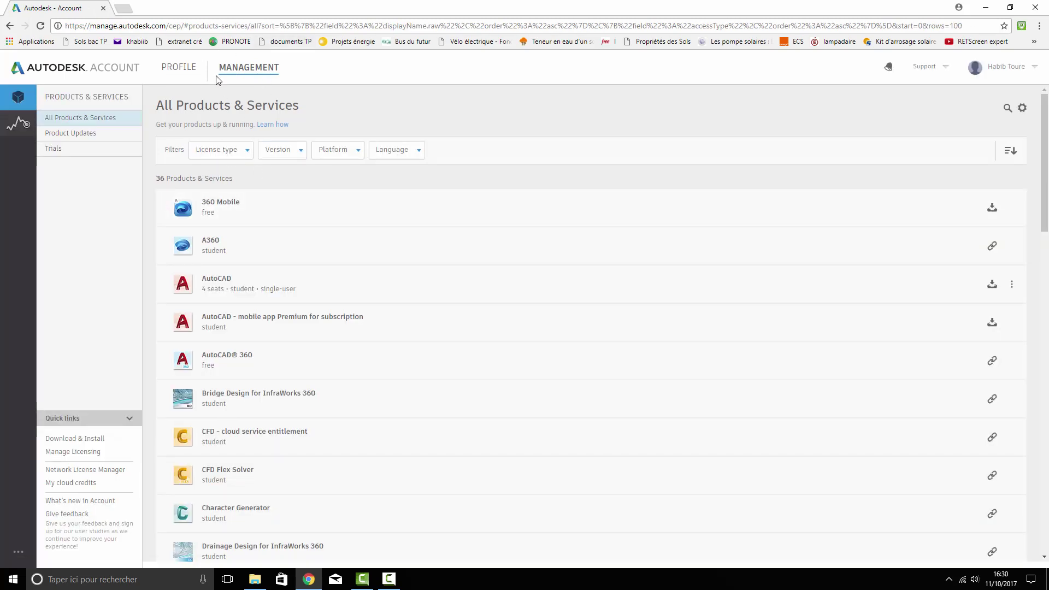
click(257, 66)
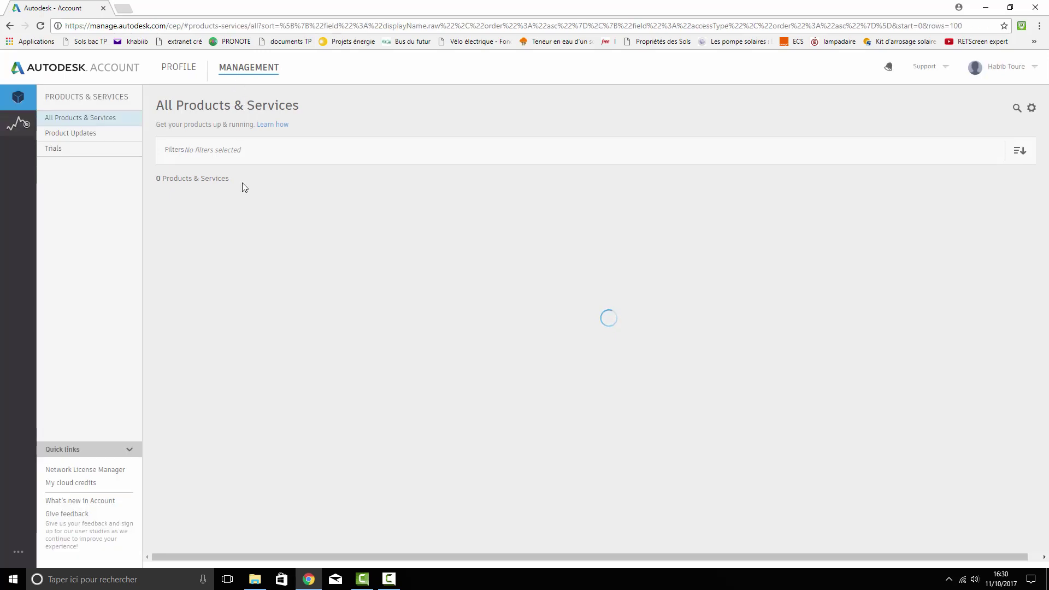
scroll(243, 207, down, 7)
scroll(242, 341, down, 4)
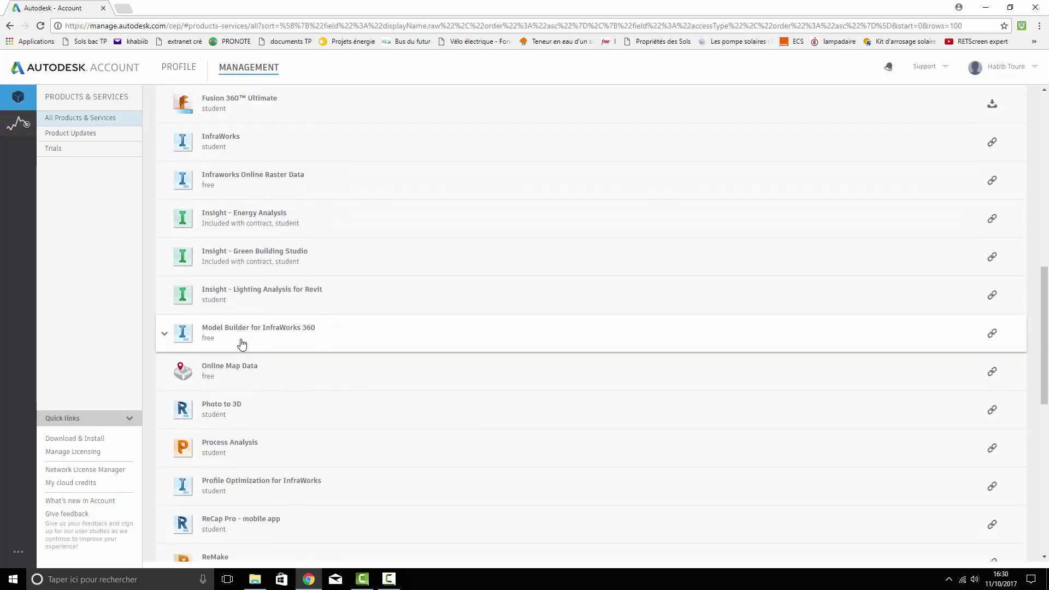
scroll(241, 429, down, 3)
scroll(243, 442, down, 1)
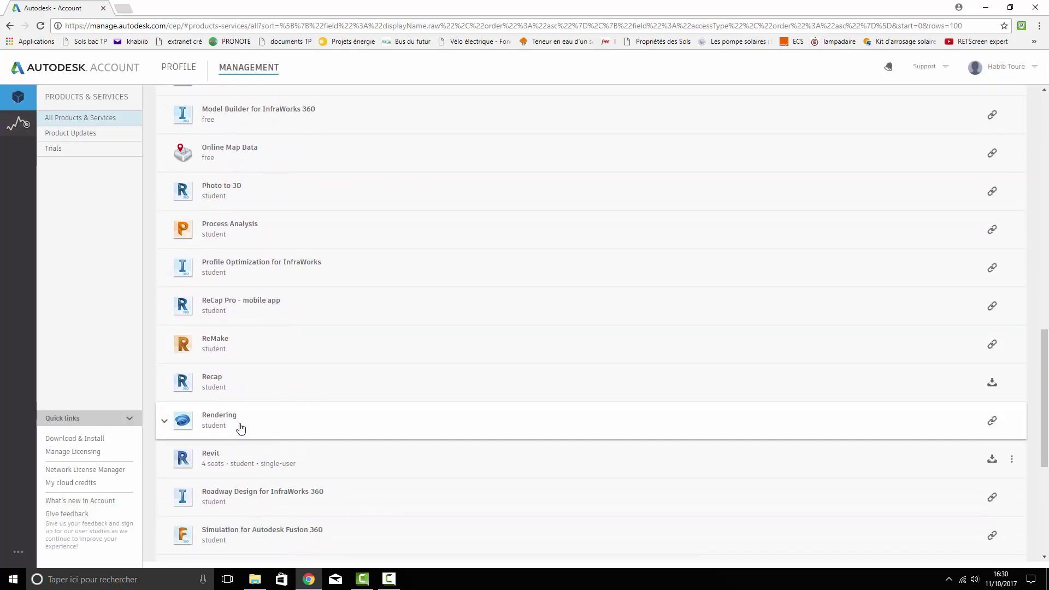
scroll(236, 429, down, 2)
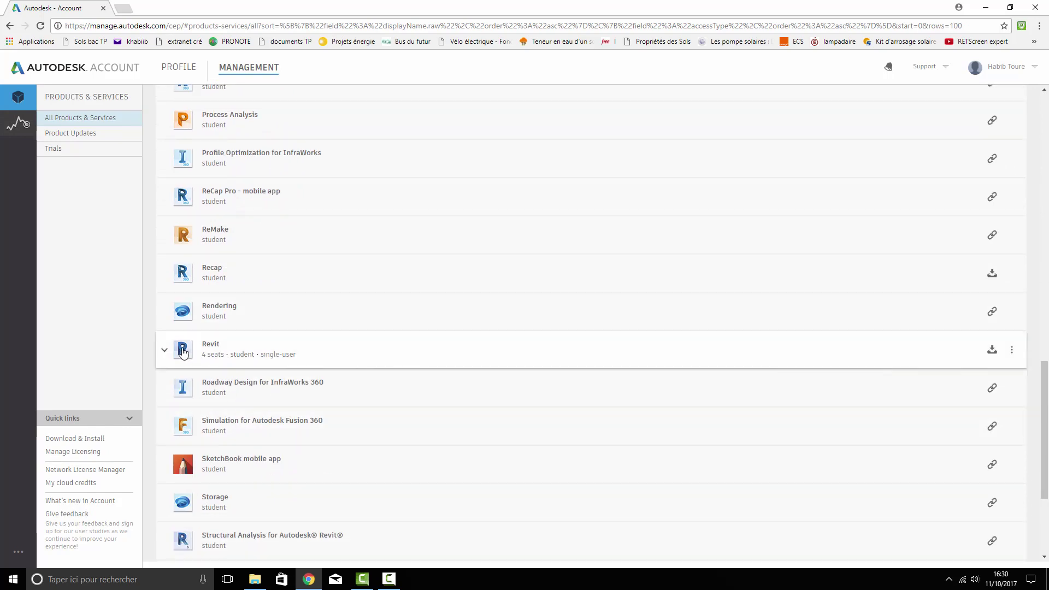
Expand the Revit entry to show its serial numbers and 2017/2016/2015 downloads
click(217, 350)
scroll(334, 383, down, 2)
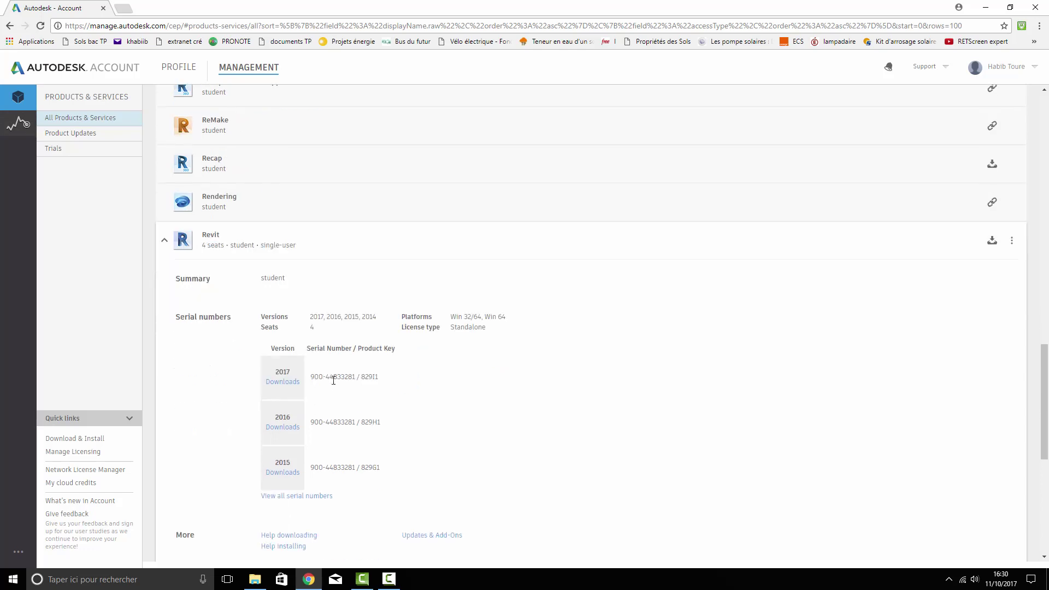
scroll(332, 378, down, 2)
scroll(330, 381, down, 1)
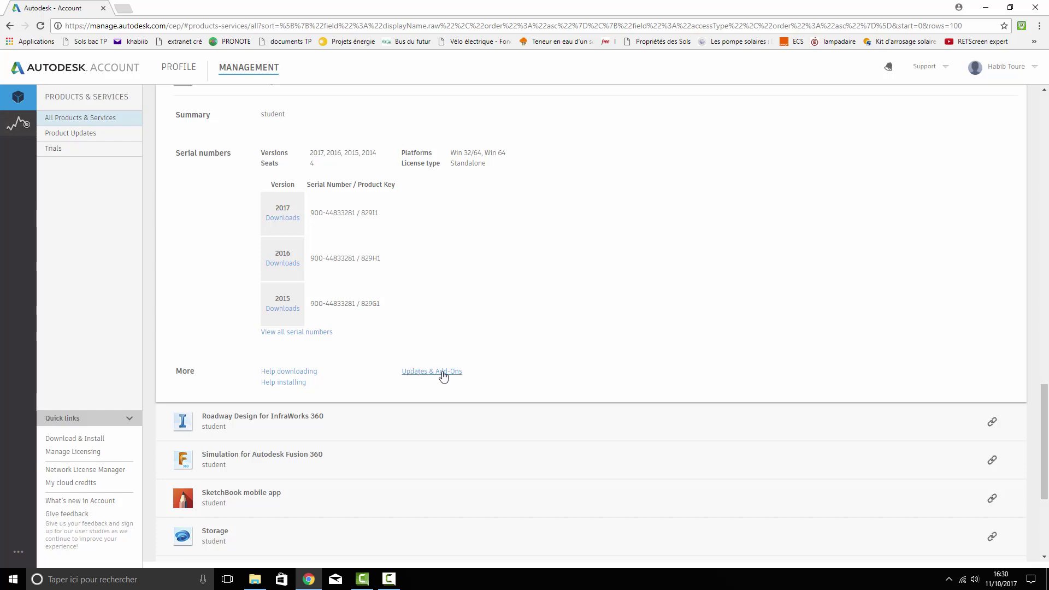
Open Revit's Updates & Add-ons list of 50 results
click(438, 372)
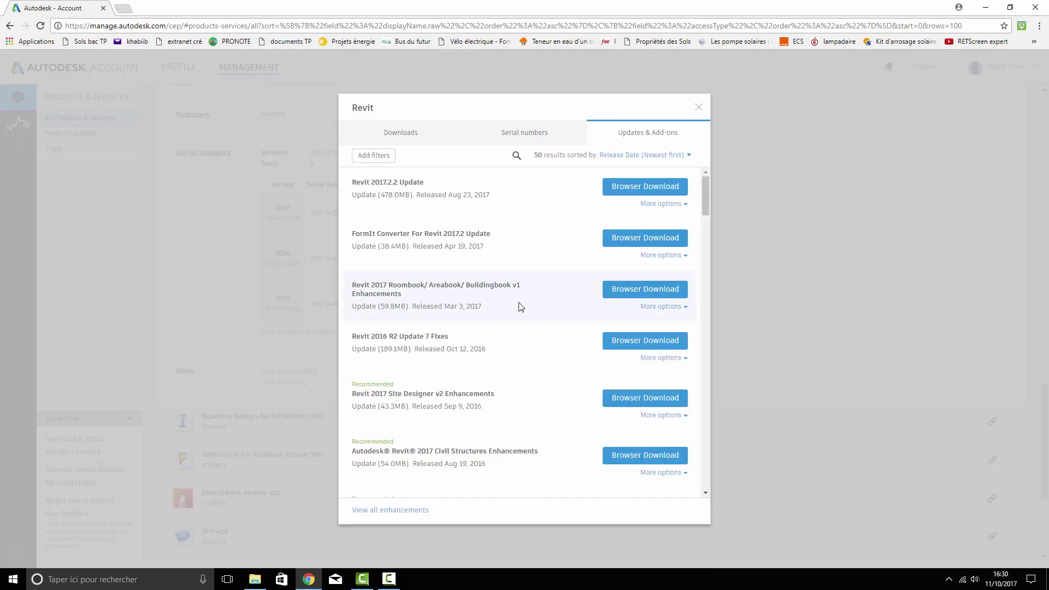
scroll(520, 306, down, 1)
scroll(518, 307, down, 1)
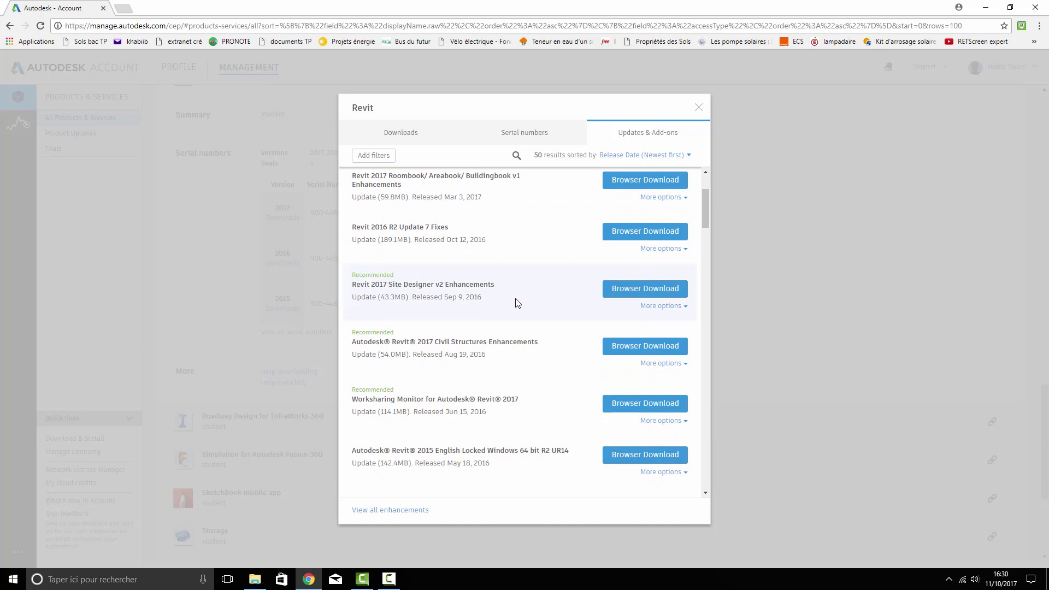
scroll(511, 301, down, 2)
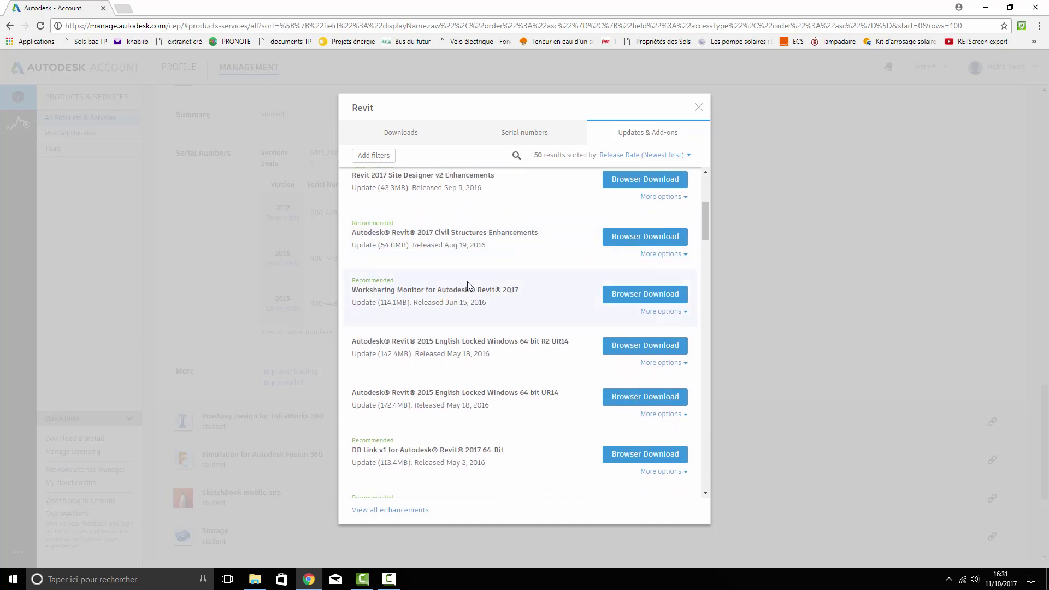
scroll(468, 273, up, 2)
scroll(462, 295, up, 1)
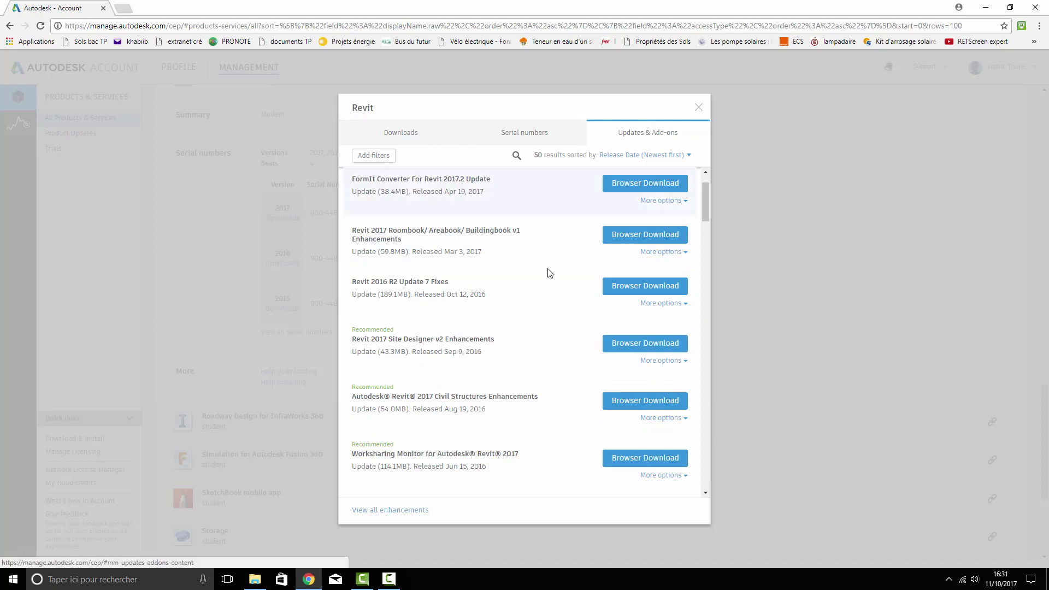
Scroll the updates list down to 'Revit Extensions for Autodesk Revit 2017'
scroll(520, 366, down, 1)
scroll(510, 355, down, 3)
scroll(443, 356, down, 4)
scroll(441, 357, down, 3)
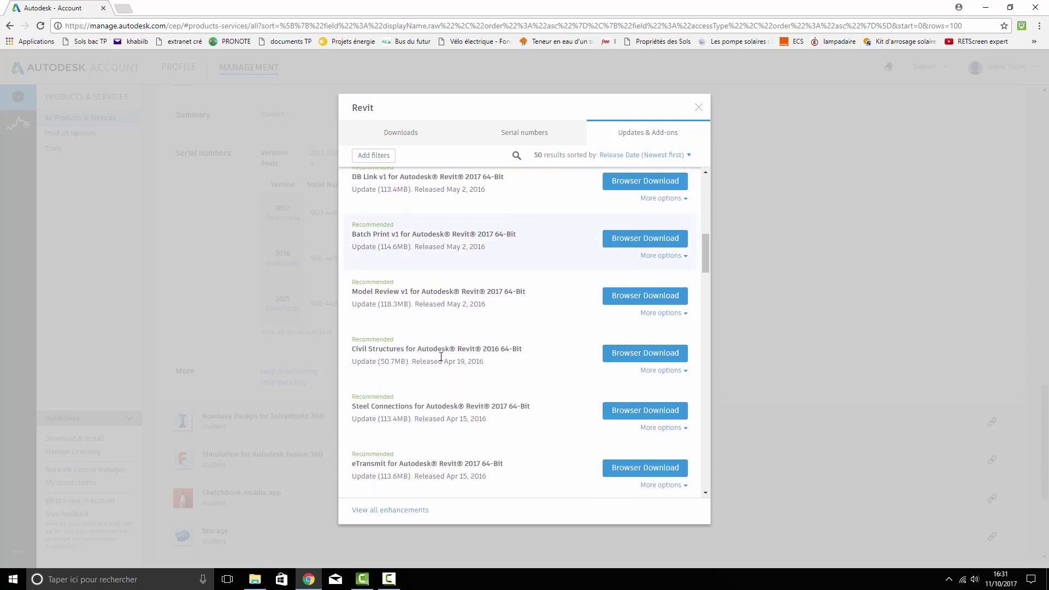
scroll(410, 408, down, 1)
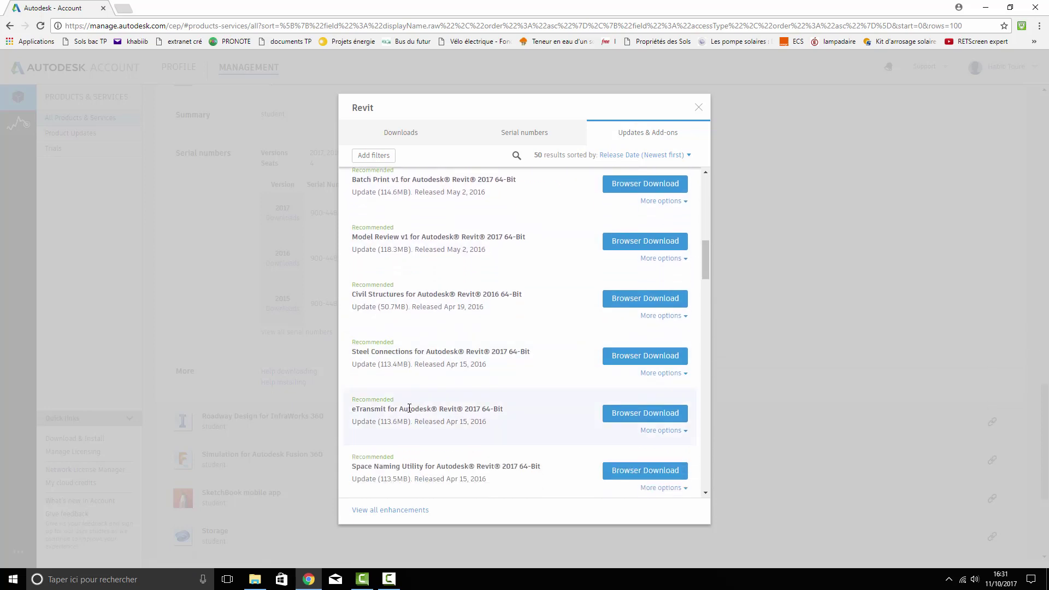
scroll(386, 371, down, 2)
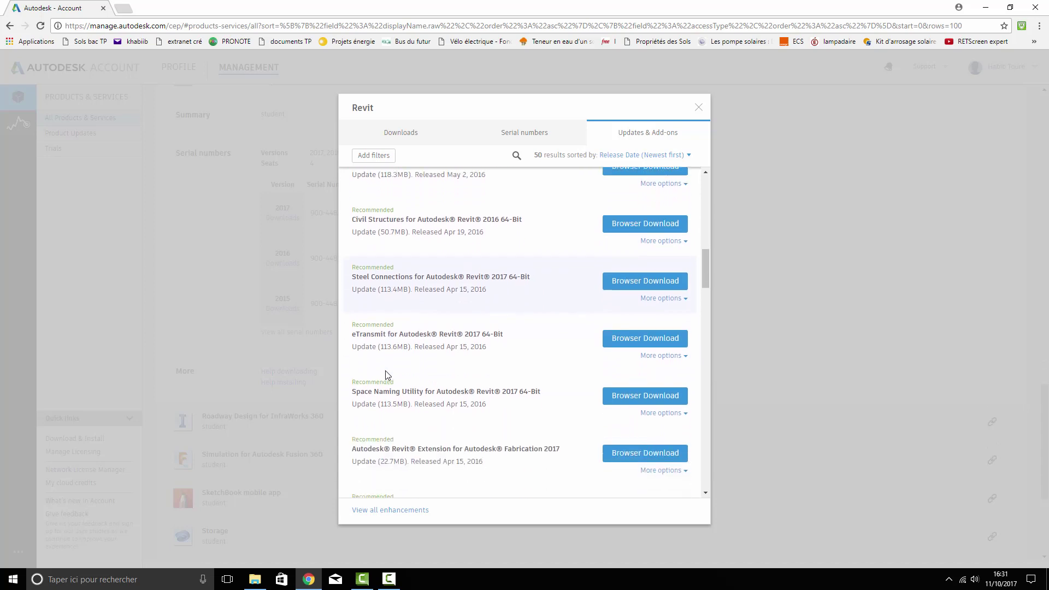
scroll(390, 384, down, 1)
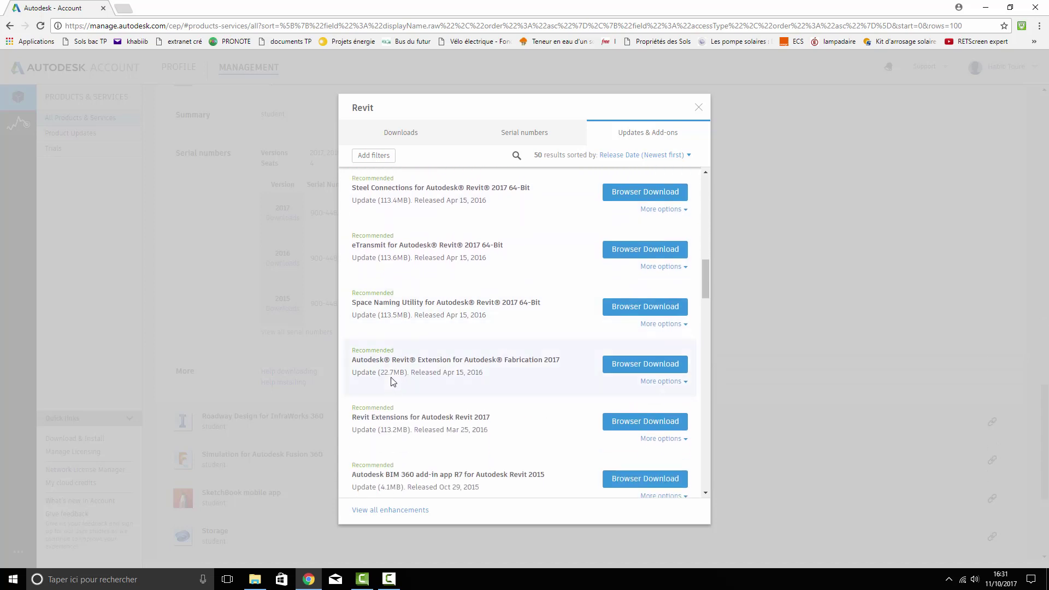
scroll(392, 381, down, 1)
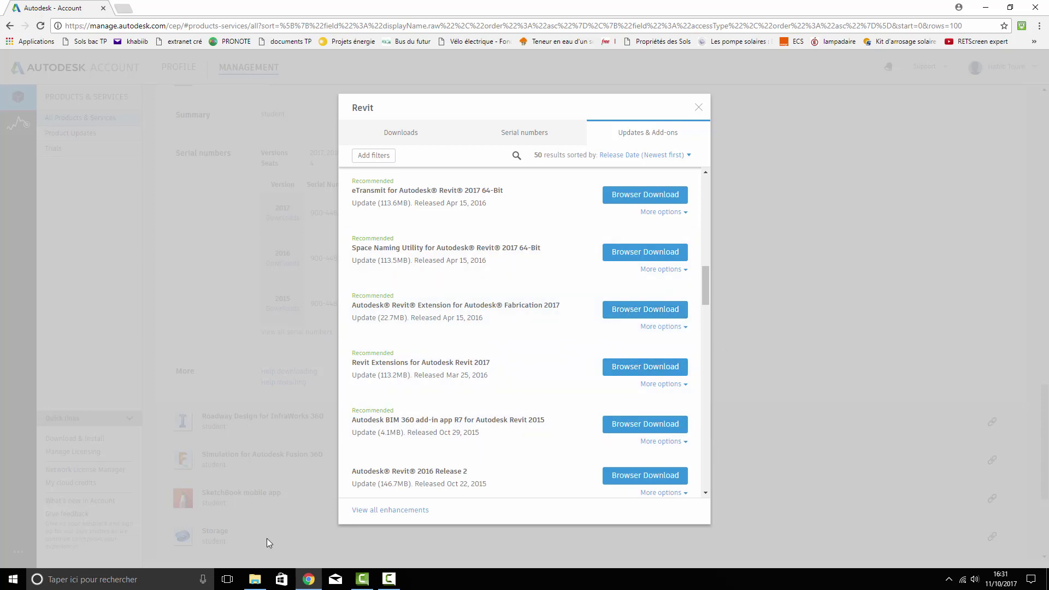
Minimize Chrome and launch Revit 2017 from its desktop shortcut
click(985, 7)
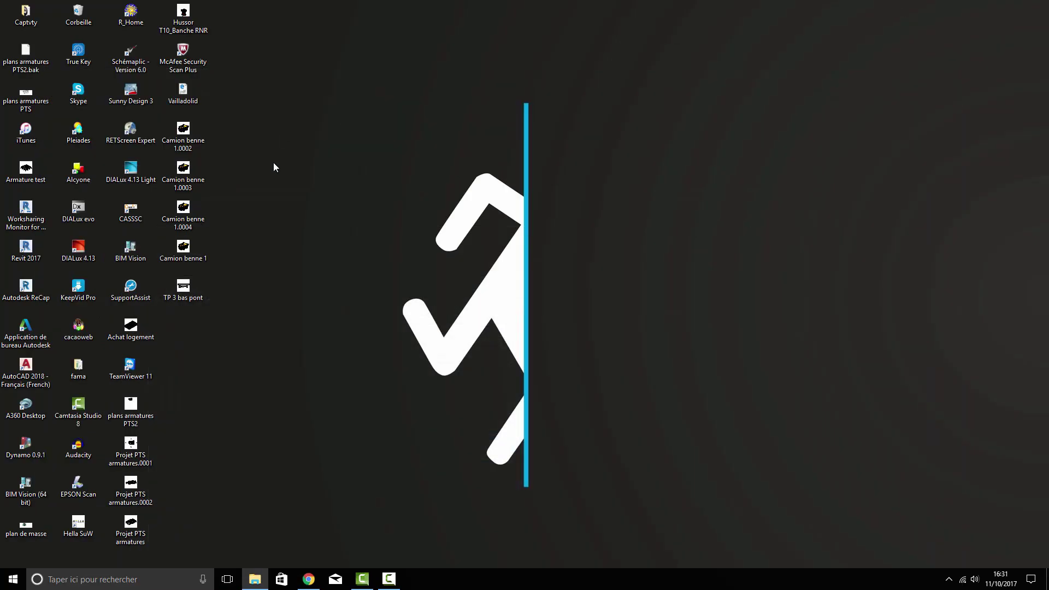
double_click(26, 249)
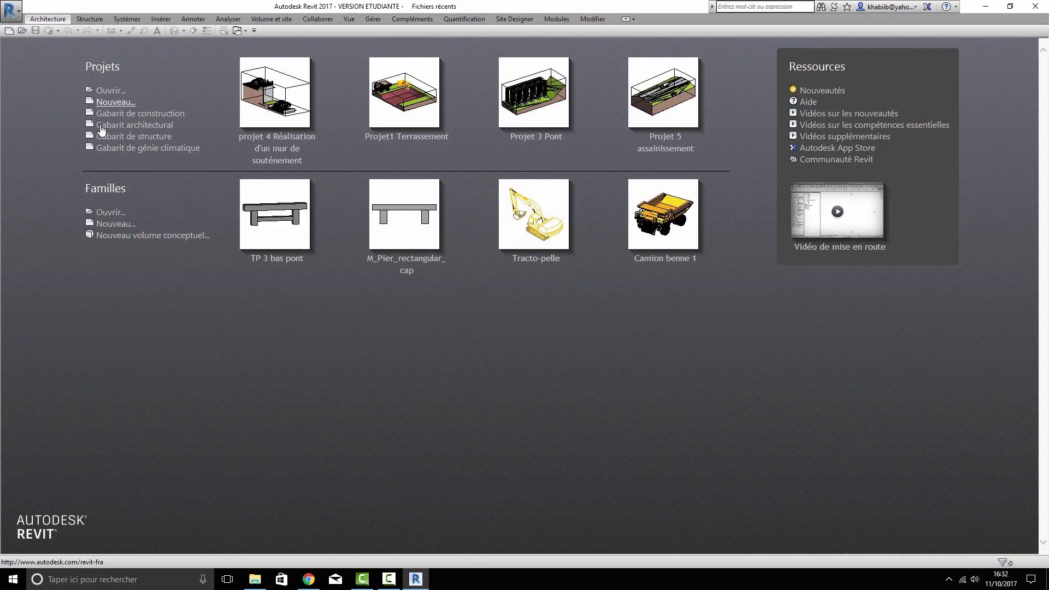
Start a new project from the 'Gabarit architectural' template and show the Modules tab
click(159, 129)
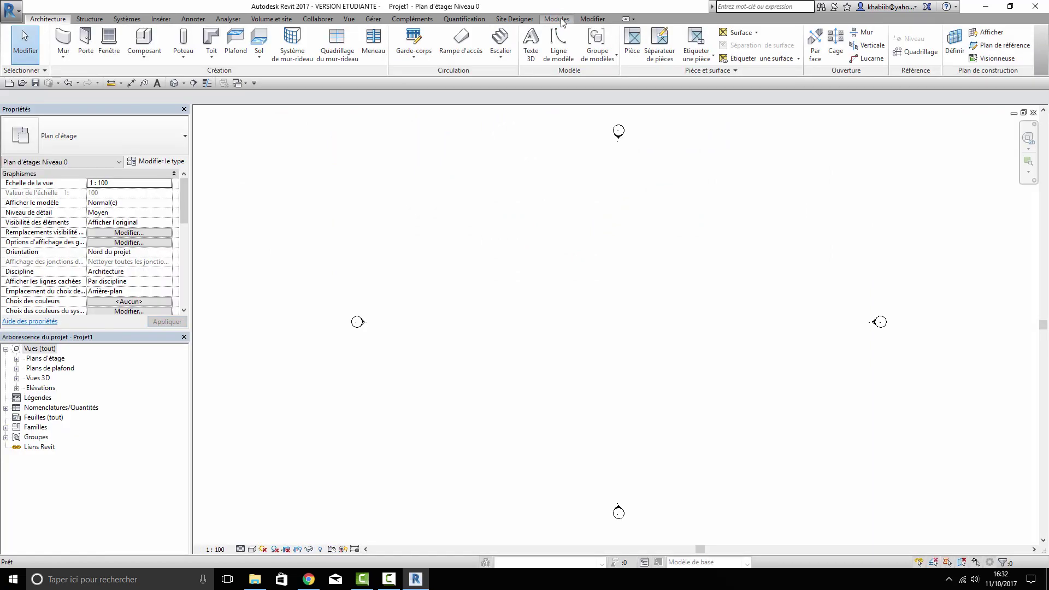
click(561, 21)
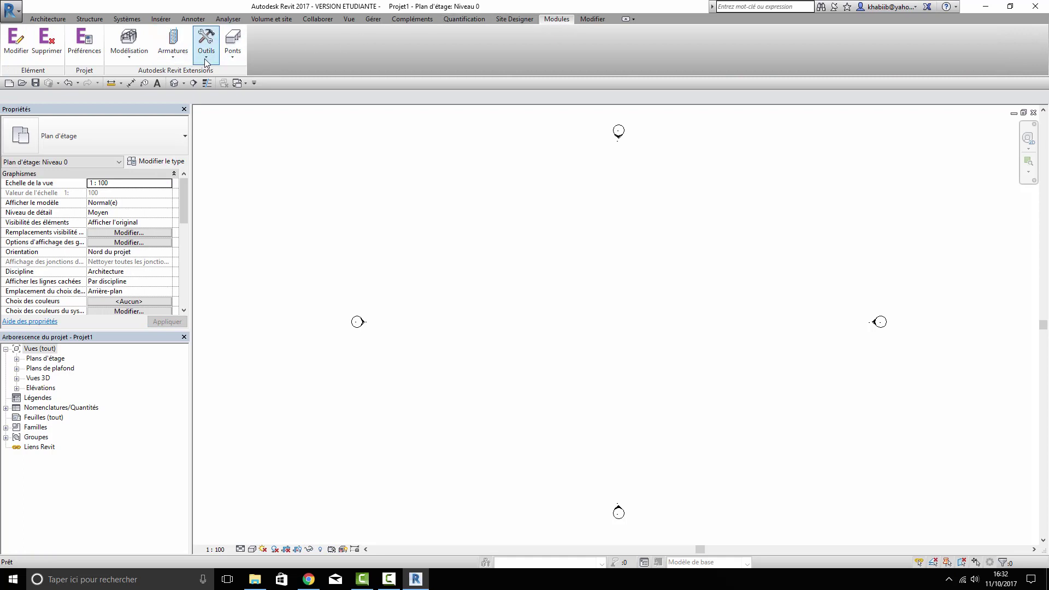
Browse the Armatures, Modélisation and Ponts extension dropdowns, then close them
click(174, 60)
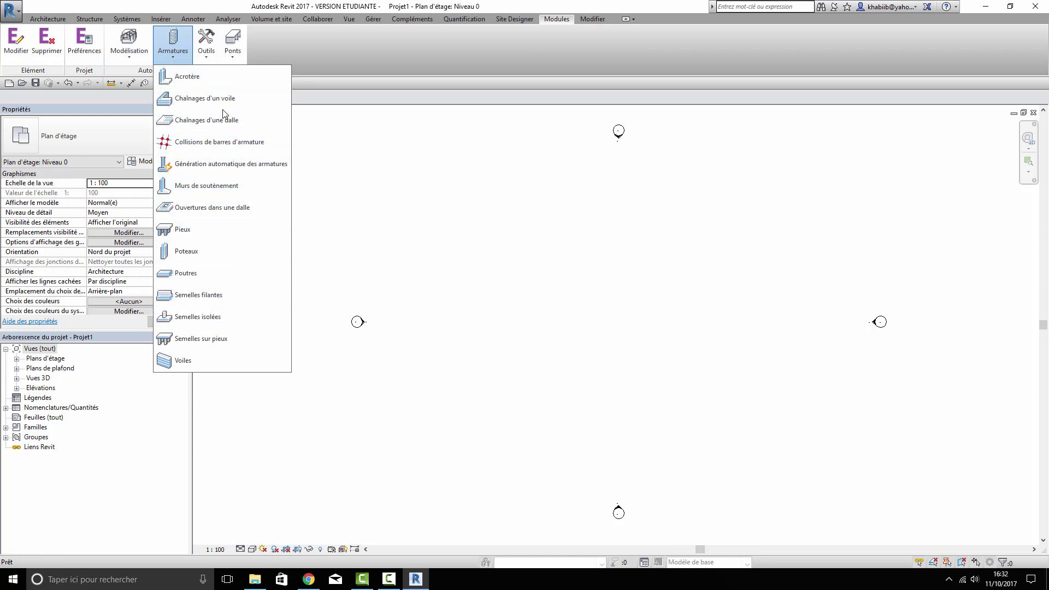
click(132, 58)
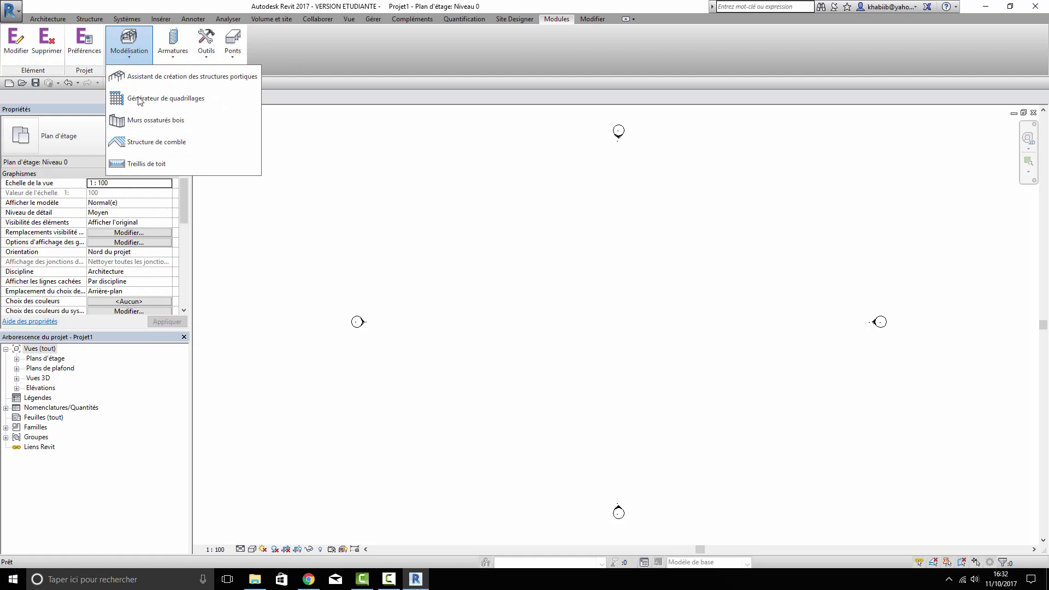
click(235, 55)
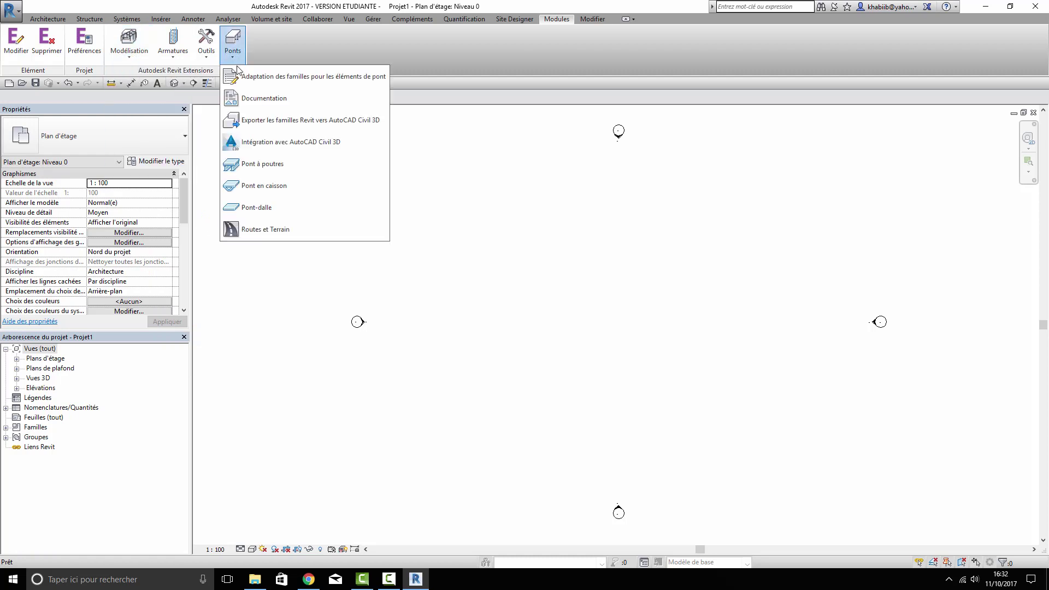
click(174, 58)
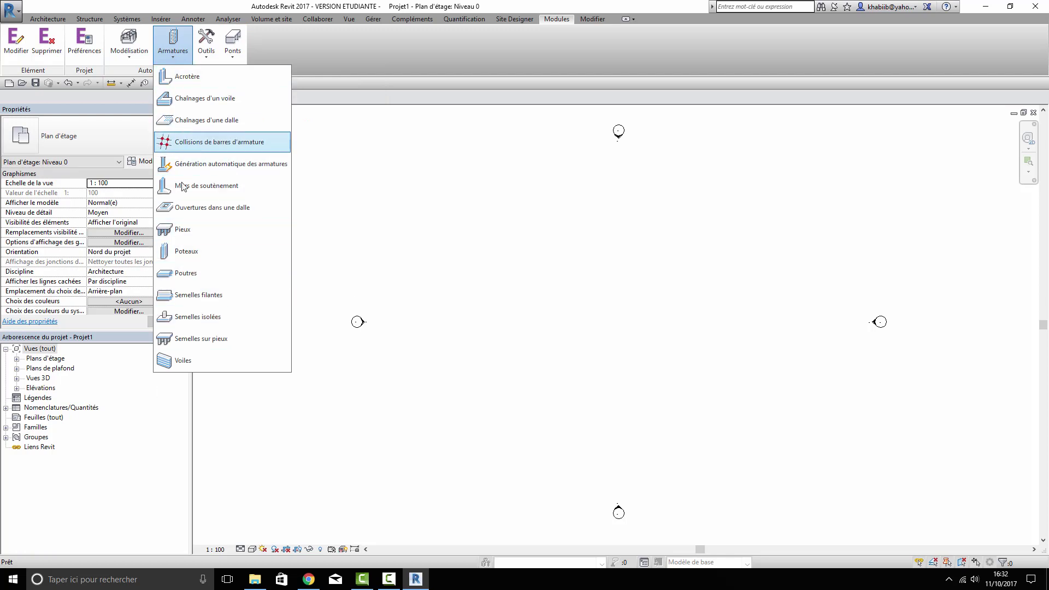
click(356, 206)
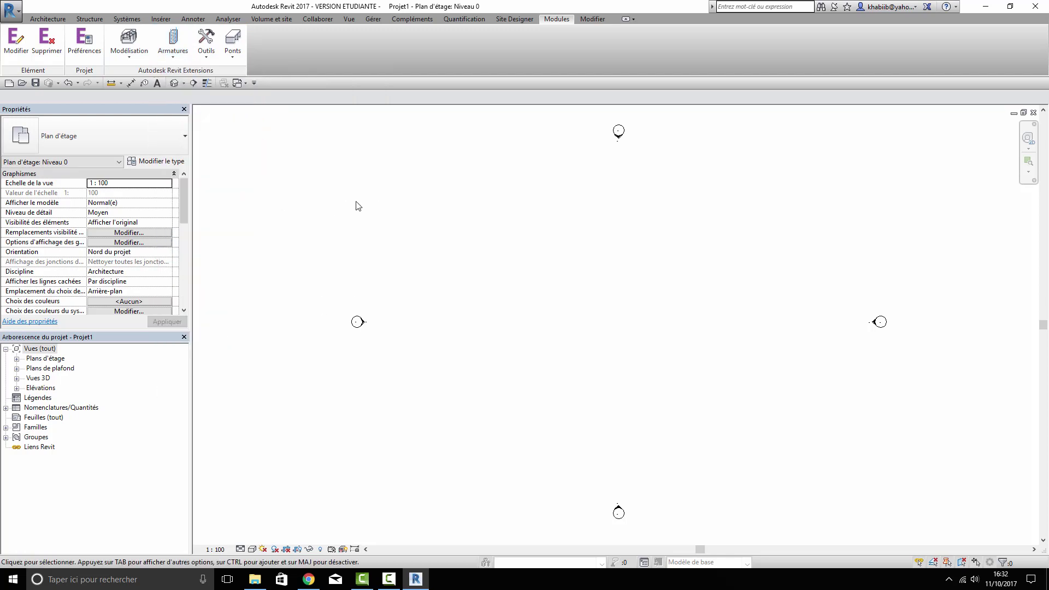